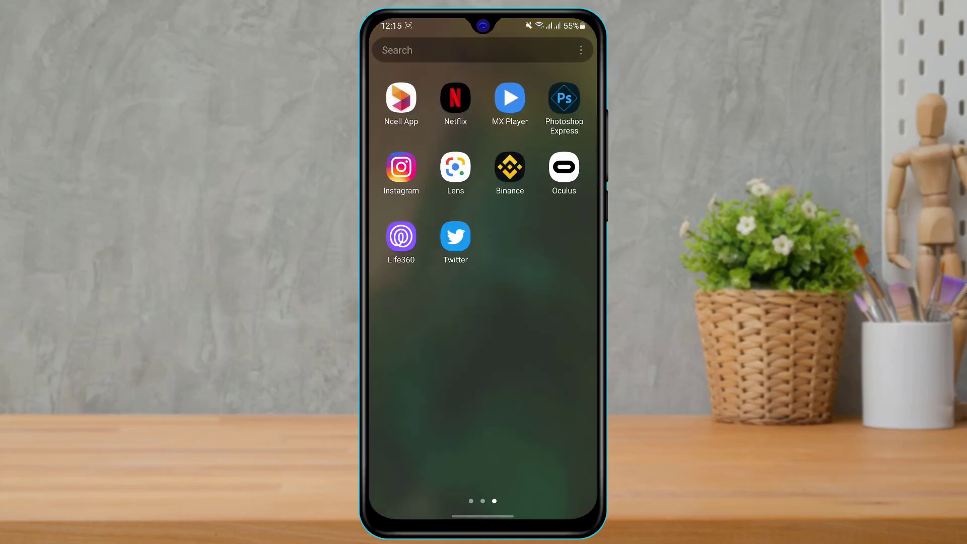
Step: Drag the Oculus icon from the app drawer onto the main home screen as a shortcut
left_click_drag(565, 167, 402, 200)
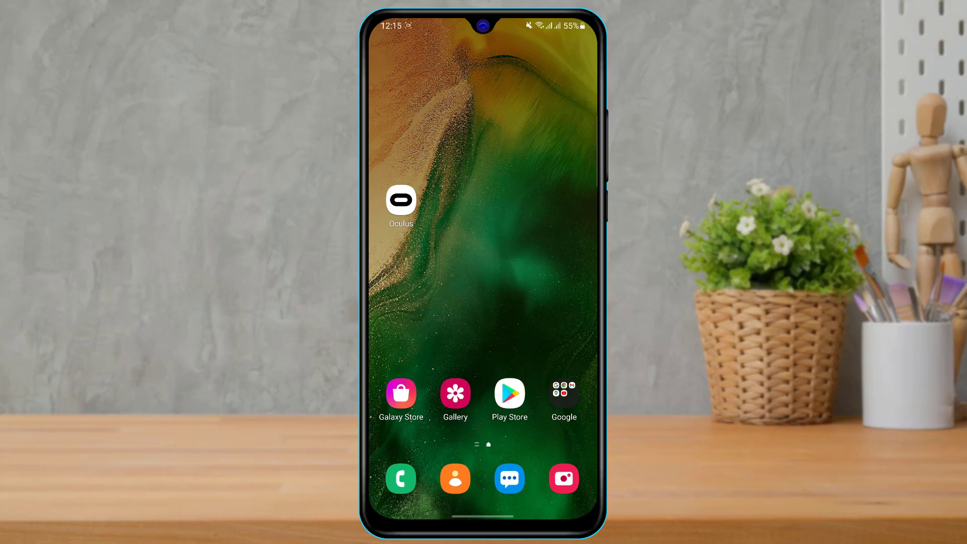
Step: Launch the Oculus app from the new home-screen shortcut to reach its sign-in screen
left_click(401, 201)
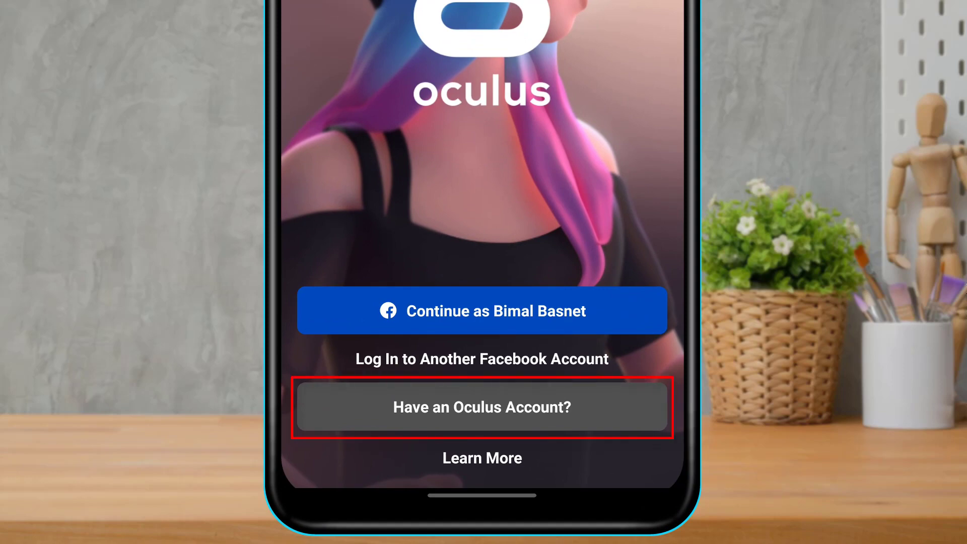
Step: Choose 'Have an Oculus Account?' to reach the Forgot Password page in Chrome
left_click(483, 407)
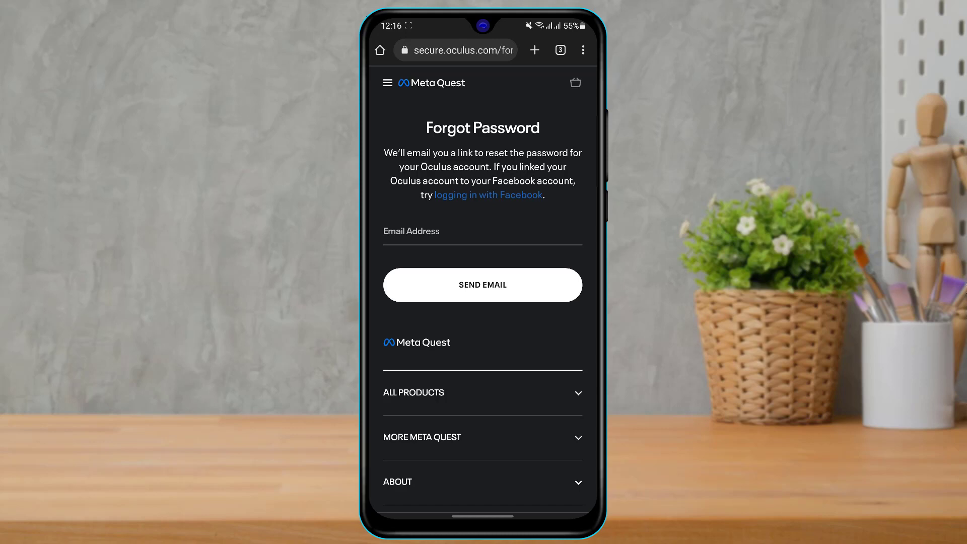
Step: Fill the Email Address field with the suggested account email and hide the keyboard
left_click(482, 235)
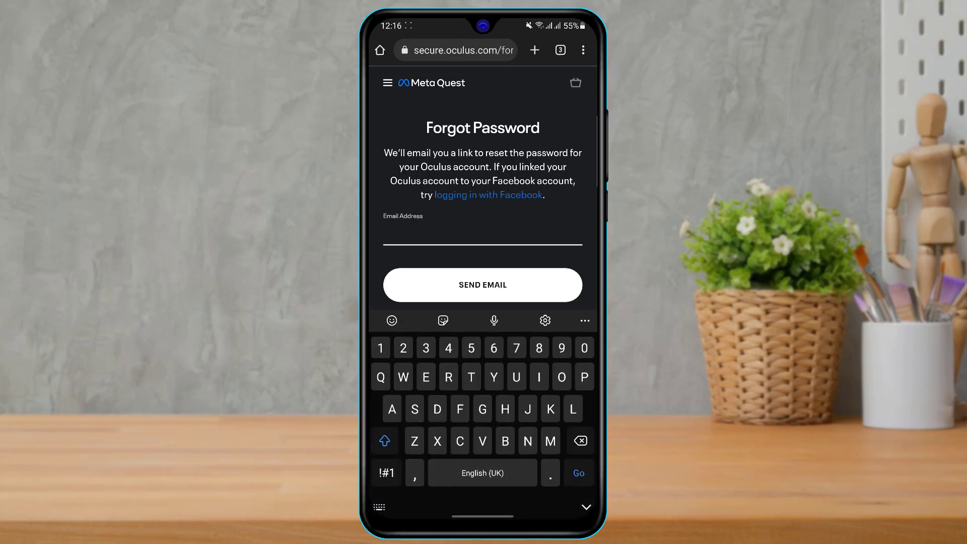
key("Escape")
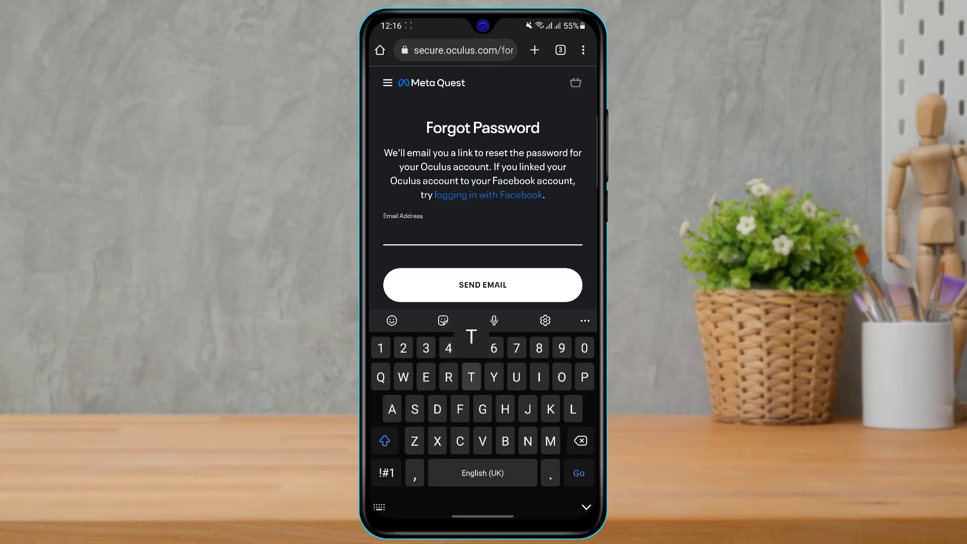
type("Thi")
left_click(483, 320)
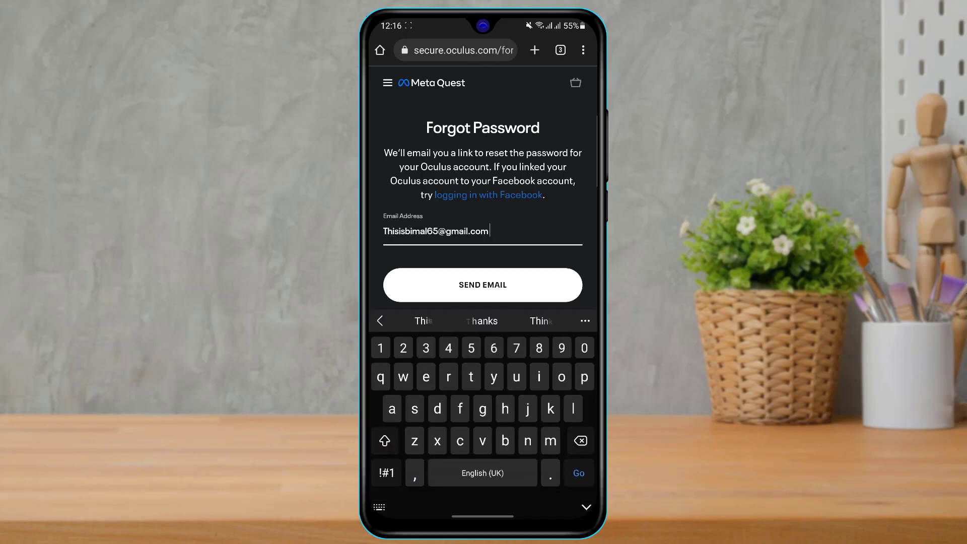
left_click(586, 507)
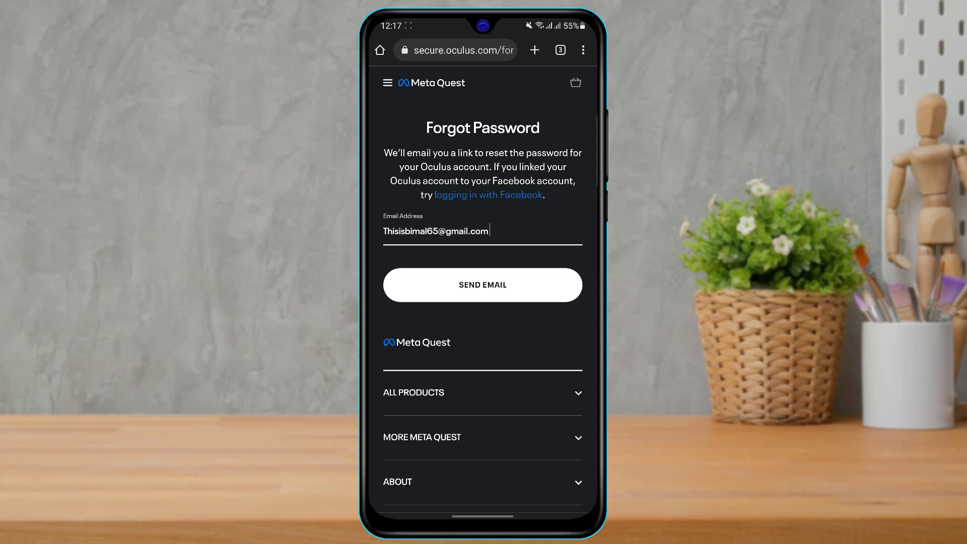
scroll(482, 285, "down", 10)
Step: Return to the Android home screen from the browser
key("super")
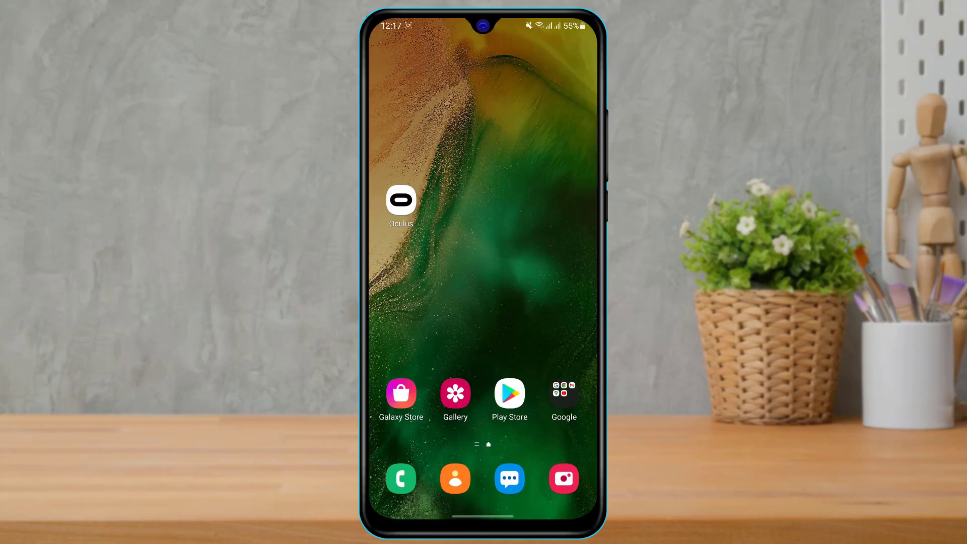